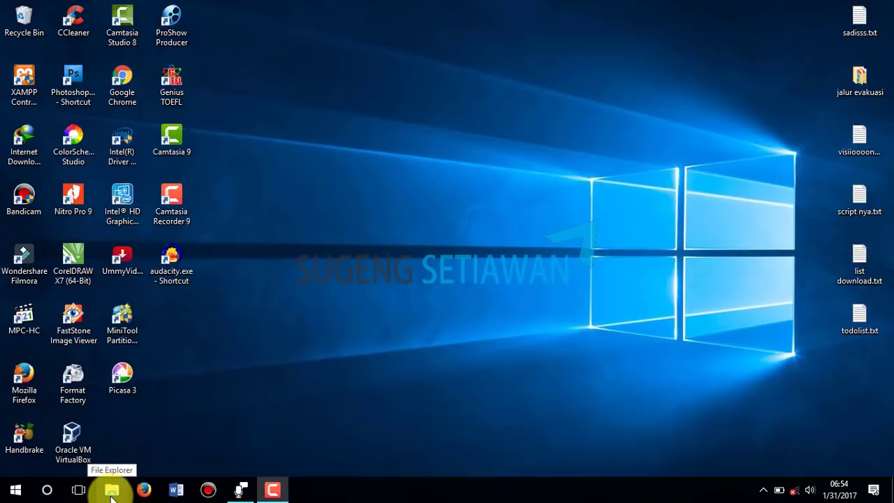
Open File Explorer and show the contents of the DVD RW Drive (G:) HP DJ1510
click(111, 491)
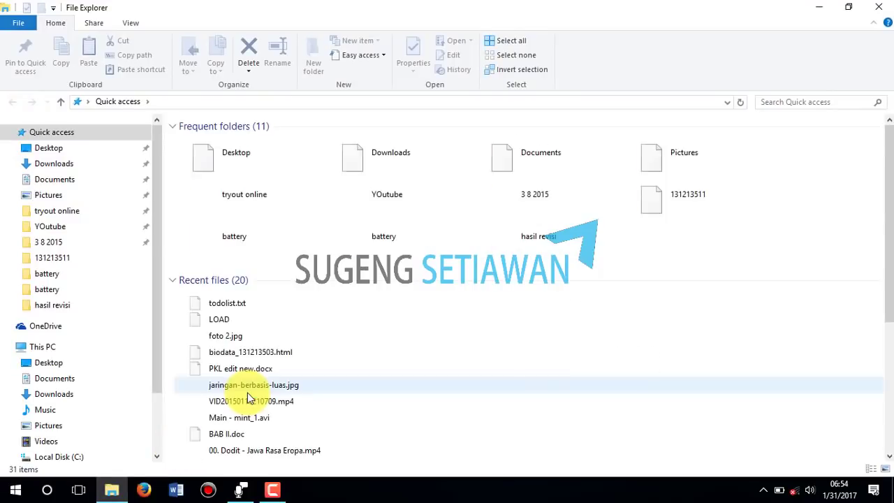
drag(157, 241, 153, 320)
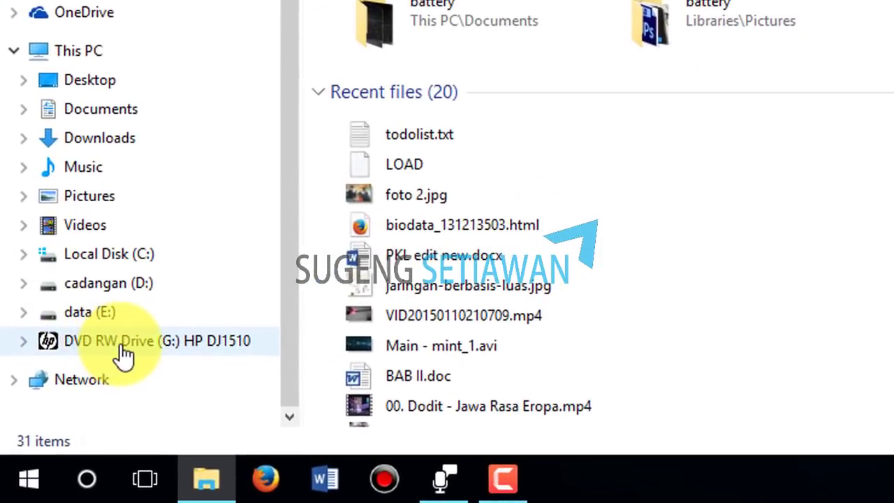
click(245, 360)
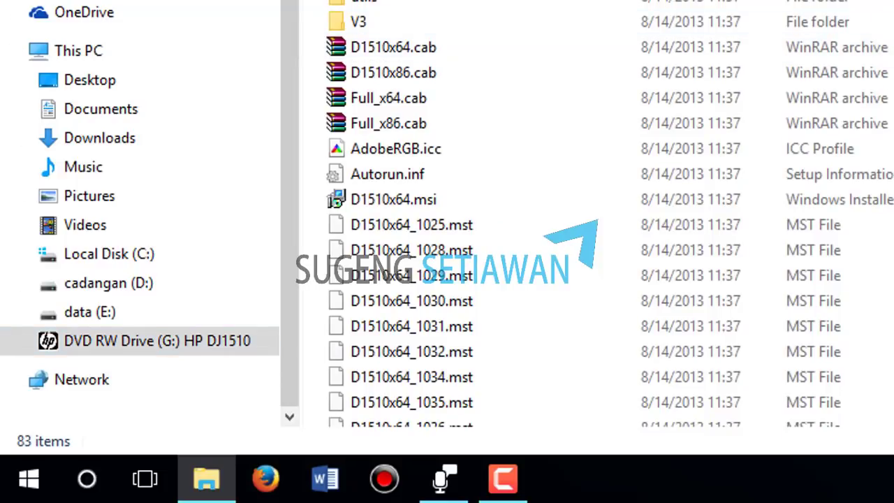
Find Setup.exe among the disc's files, run it, and minimize the file window
scroll(607, 214, down, 2)
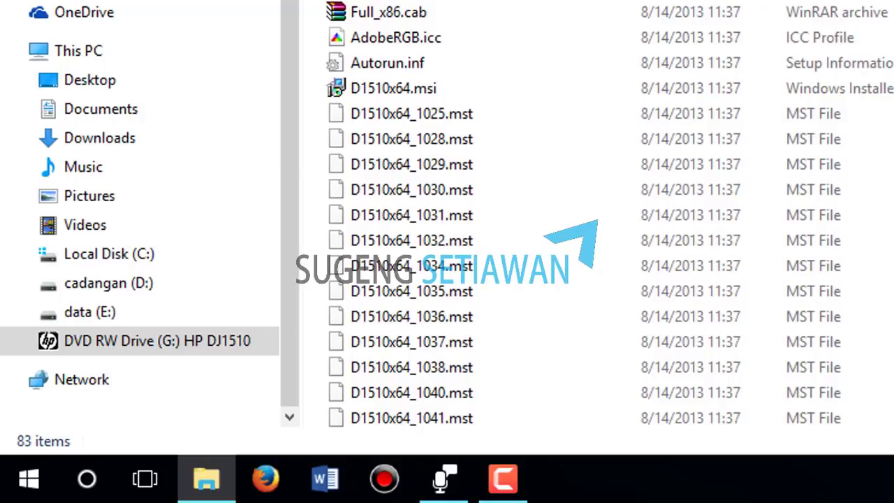
scroll(608, 214, down, 15)
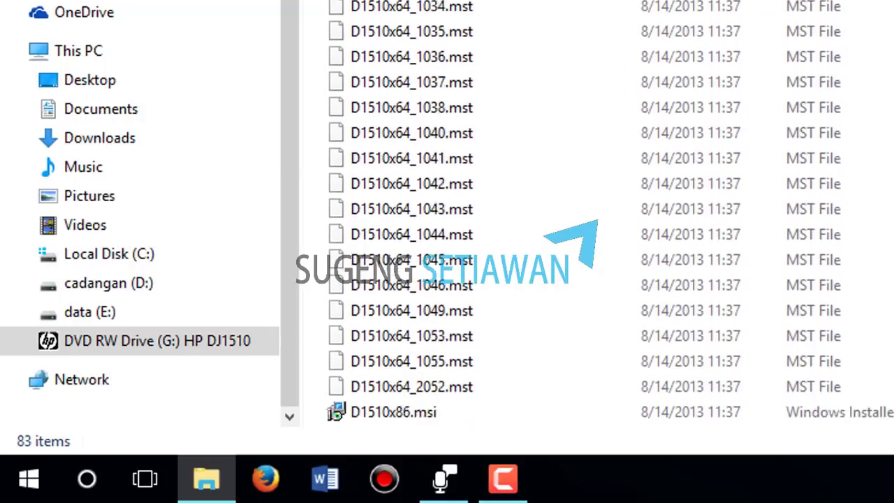
scroll(608, 214, down, 2)
scroll(608, 215, up, 18)
scroll(607, 214, down, 7)
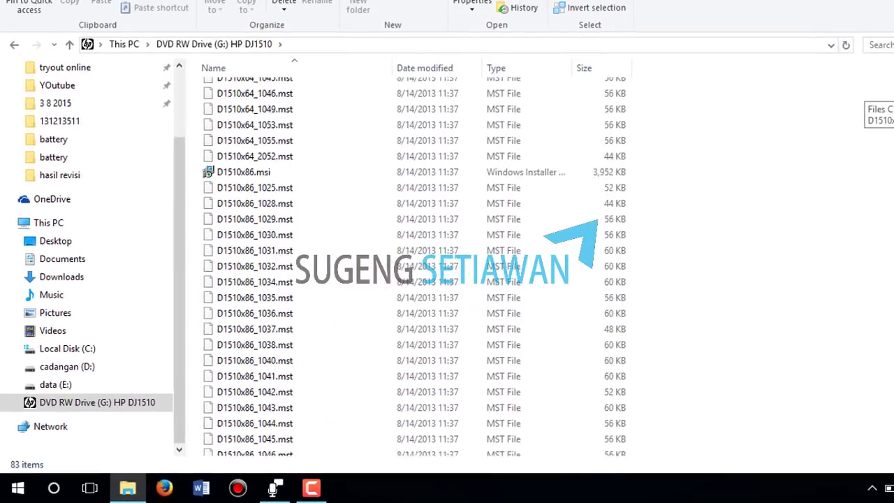
scroll(608, 215, down, 10)
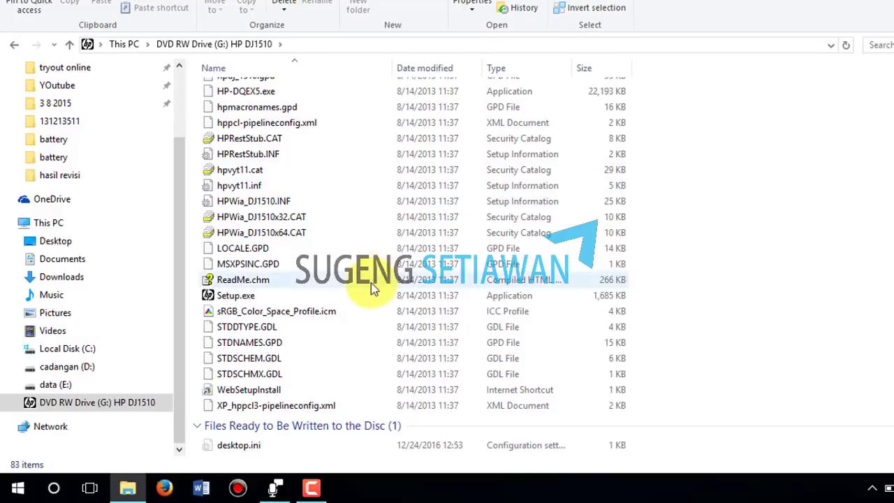
click(211, 297)
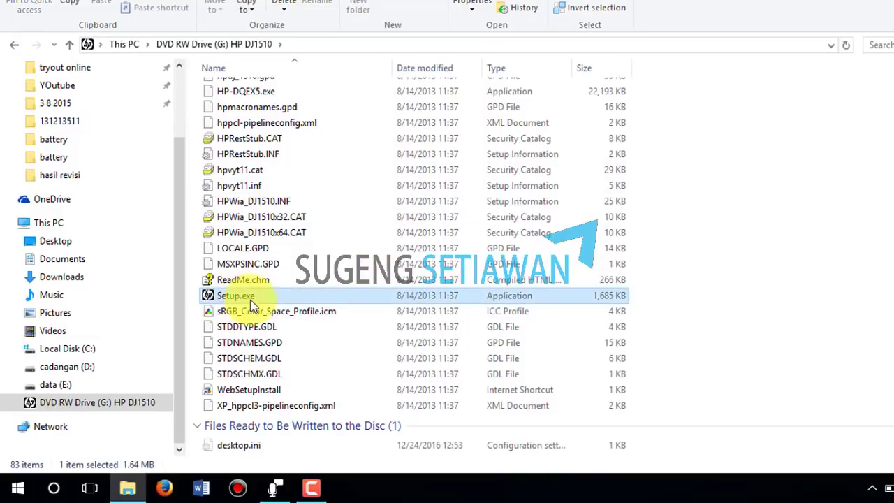
double_click(234, 300)
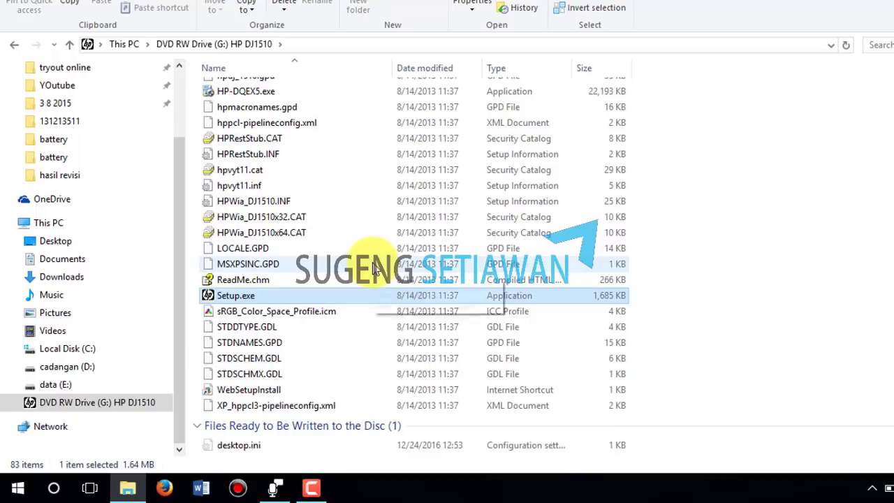
click(824, 6)
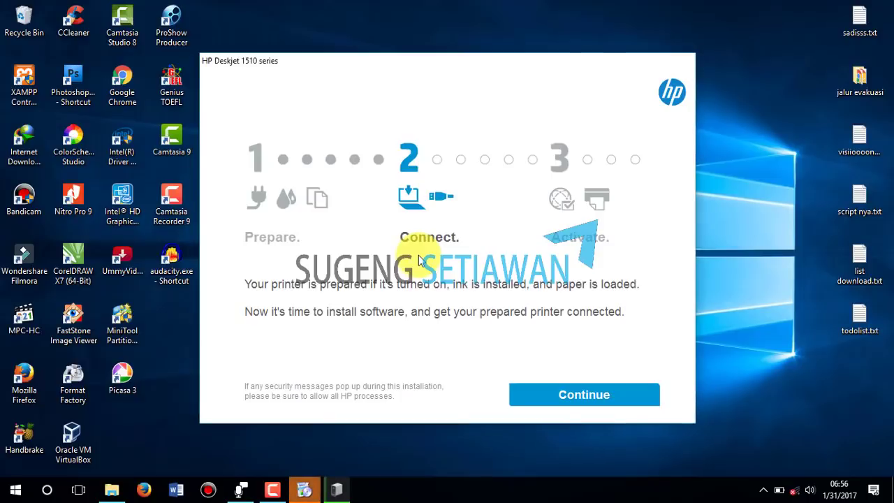
Bring up the Device Setup window, move it aside, and continue the HP Deskjet 1510 installer from its Connect stage
click(338, 491)
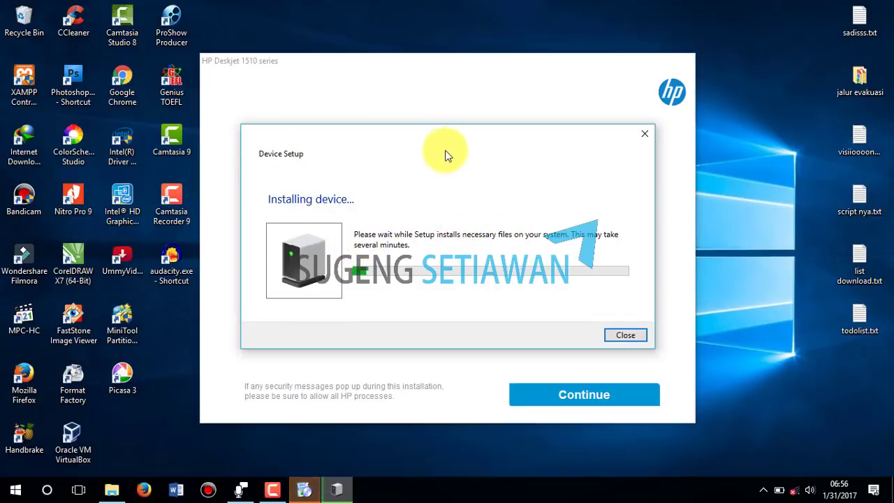
drag(525, 146, 731, 108)
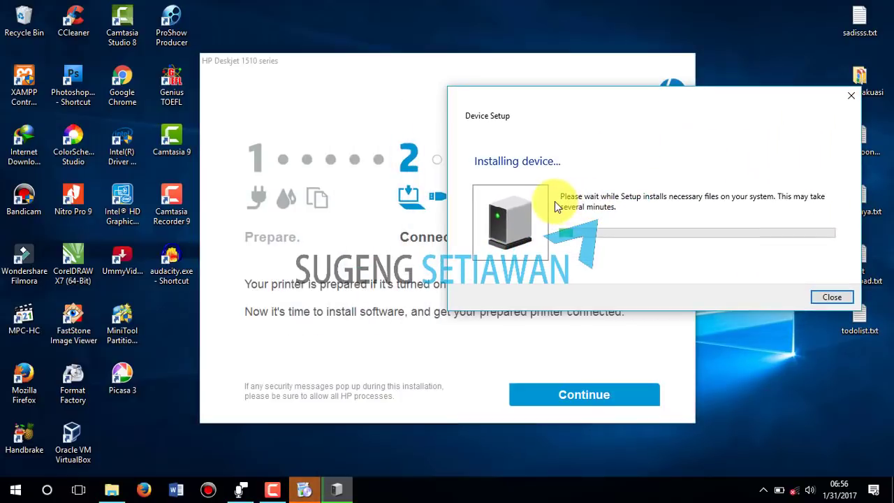
drag(791, 106, 784, 219)
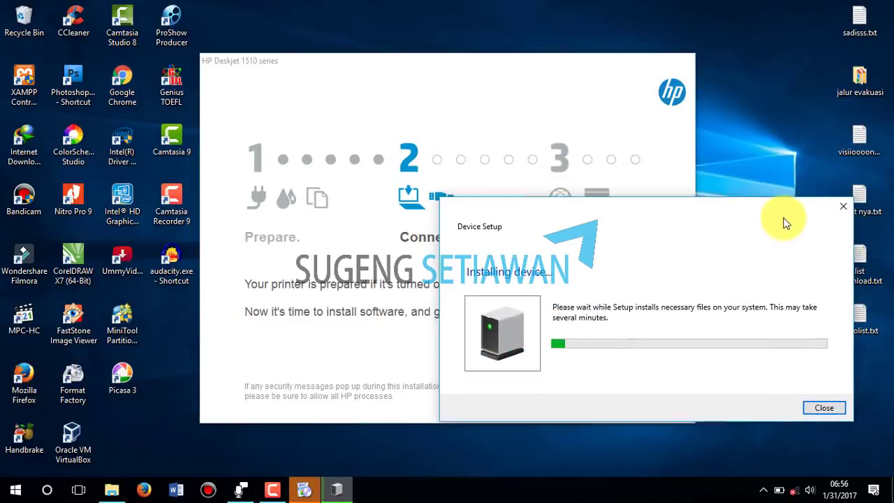
click(568, 101)
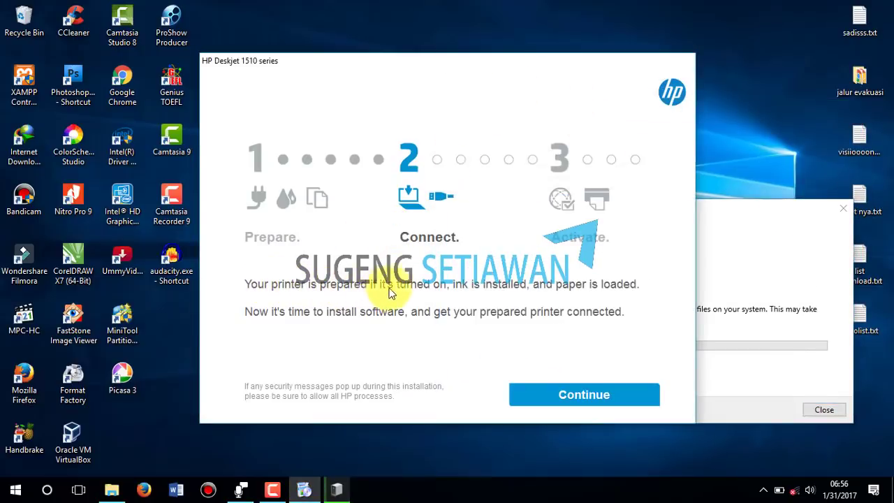
click(595, 393)
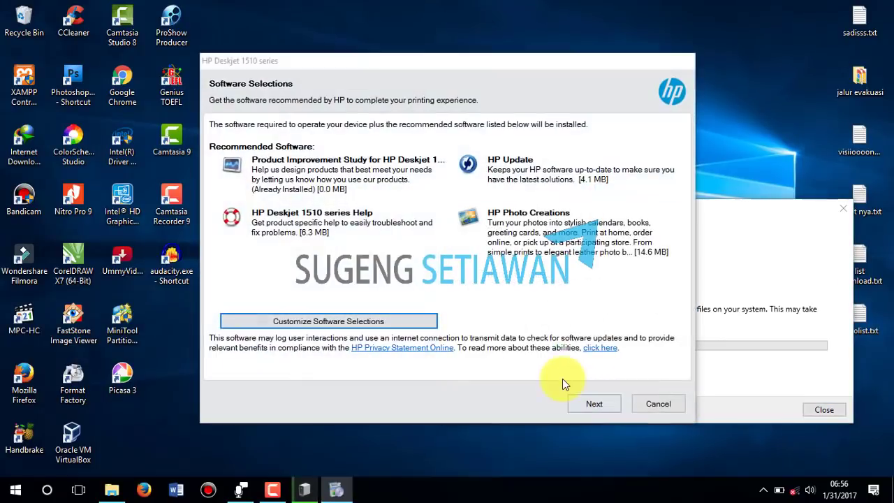
Reposition the installer window and enable customization of the recommended software selections
drag(469, 56, 342, 11)
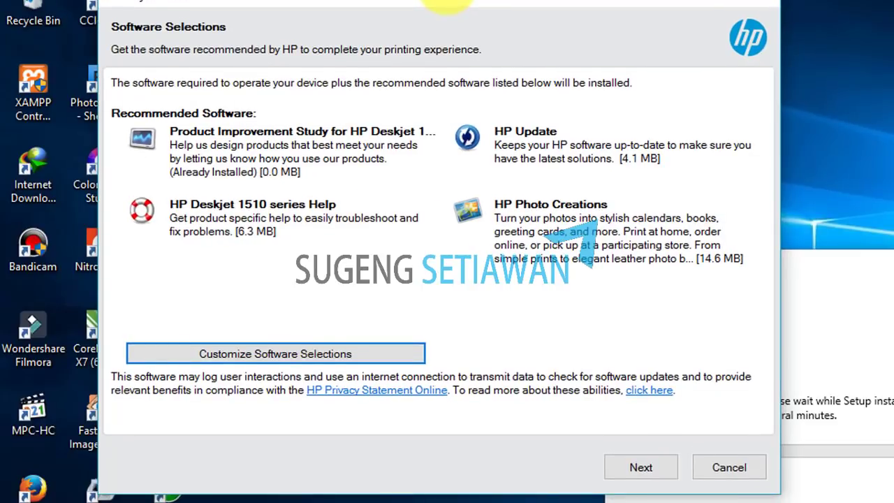
drag(447, 4, 447, 3)
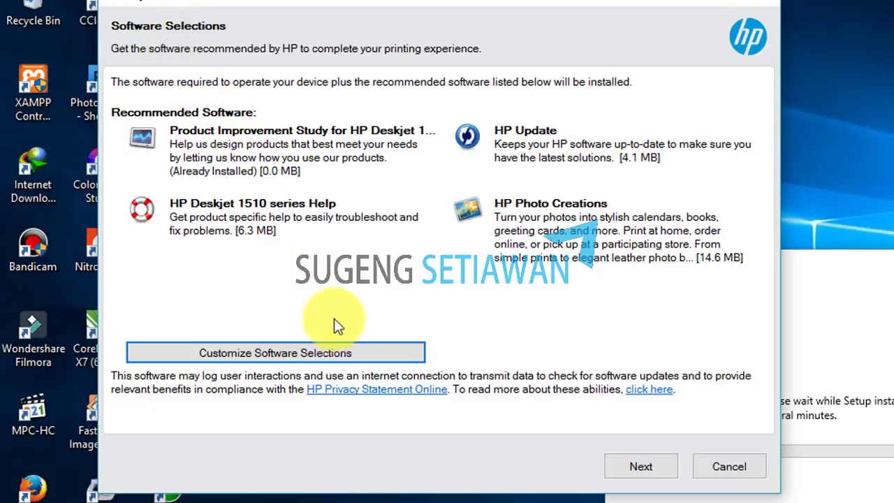
click(354, 353)
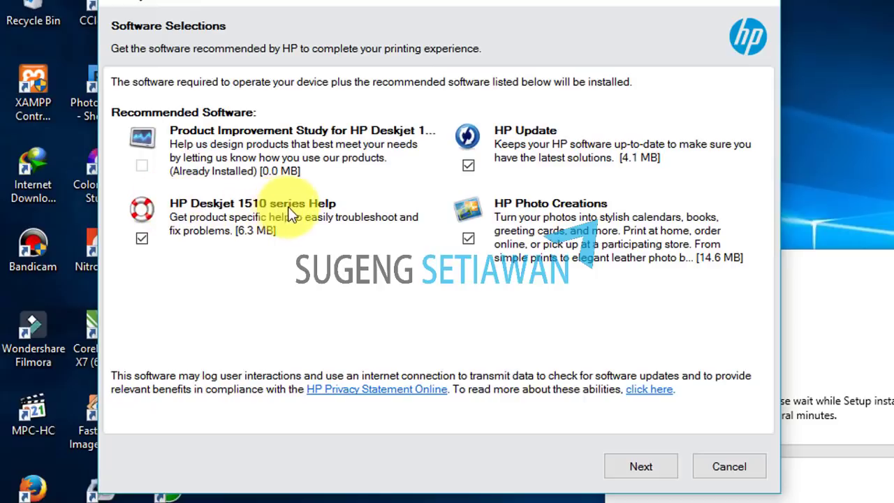
click(473, 171)
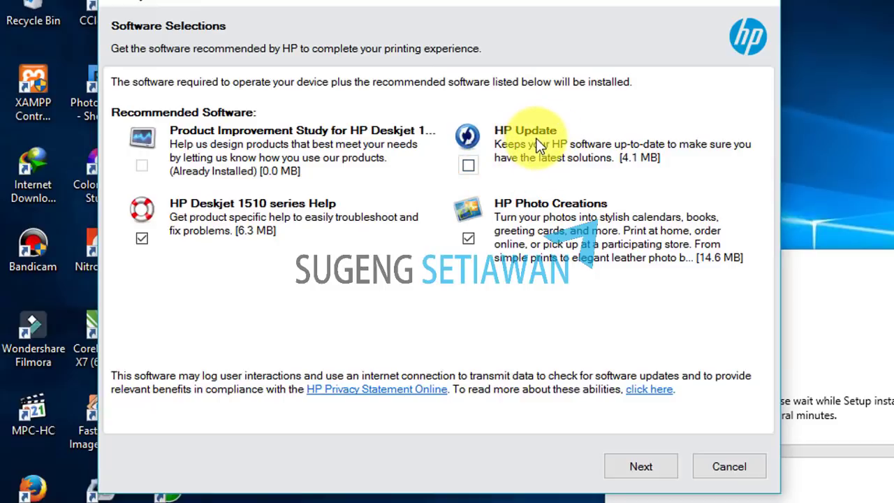
click(470, 238)
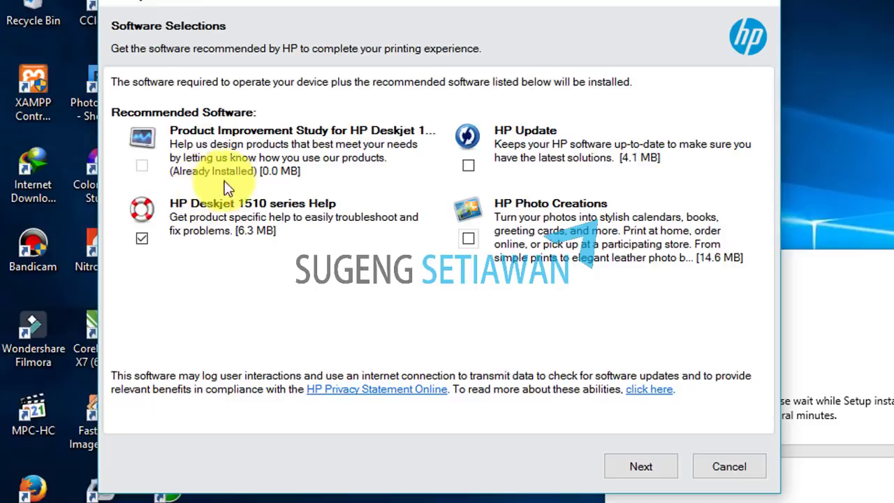
click(468, 238)
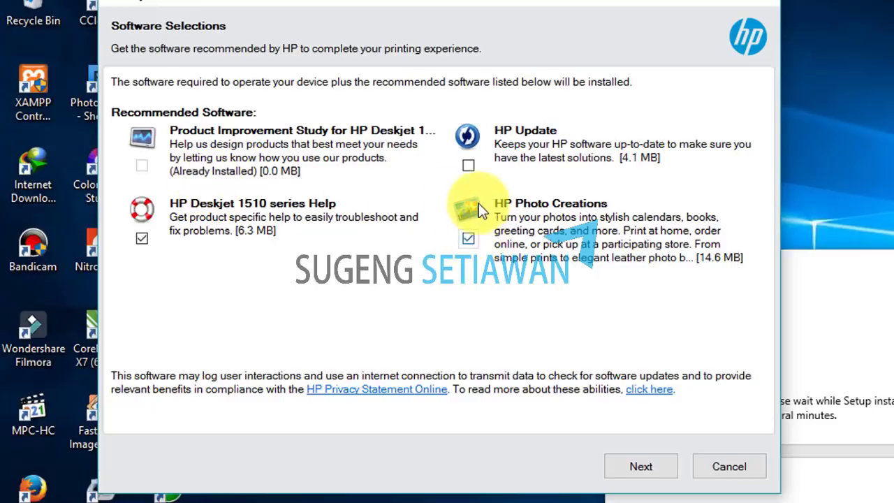
click(468, 165)
Proceed with the selected software, accept the installation agreements and settings, and start the installation
click(661, 461)
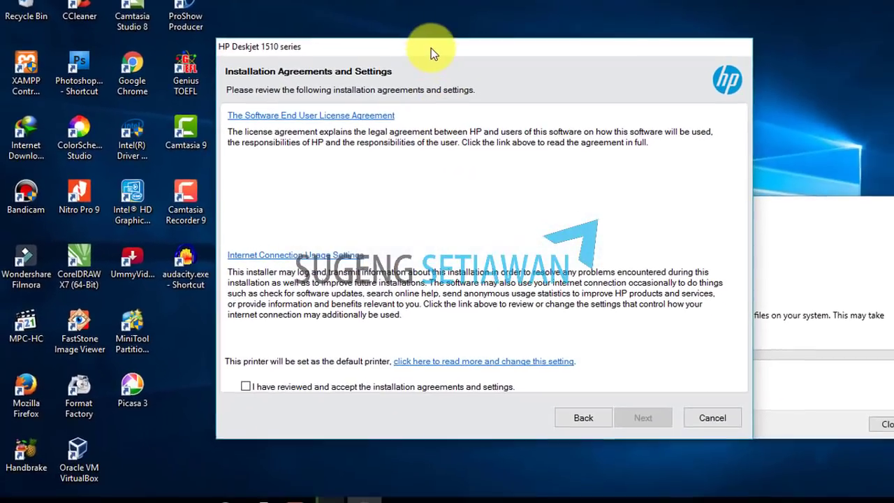
drag(547, 68, 486, 9)
drag(404, 32, 385, 9)
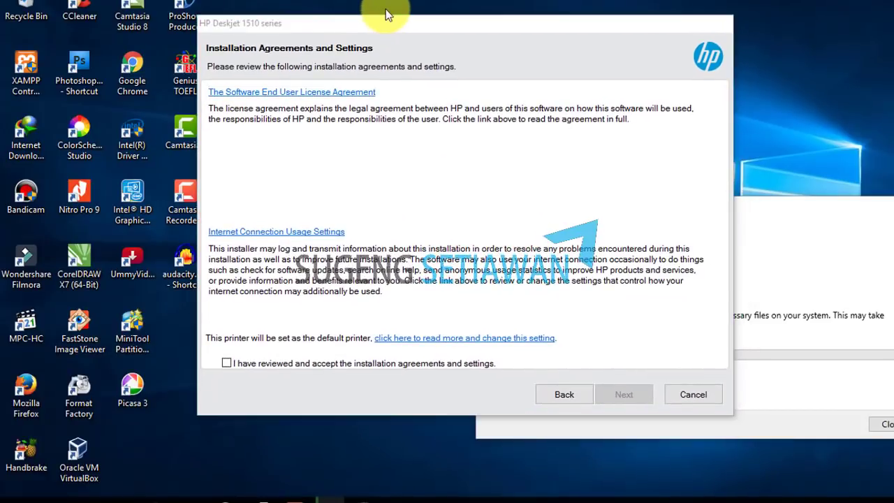
click(226, 364)
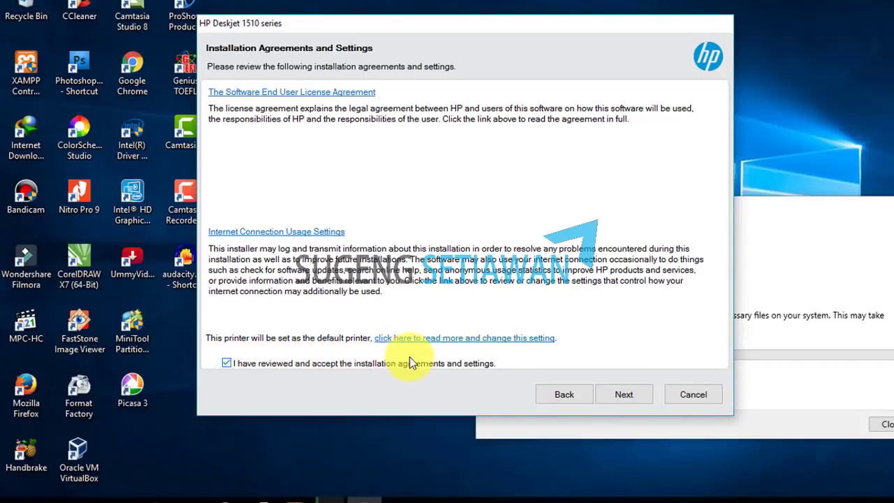
click(632, 396)
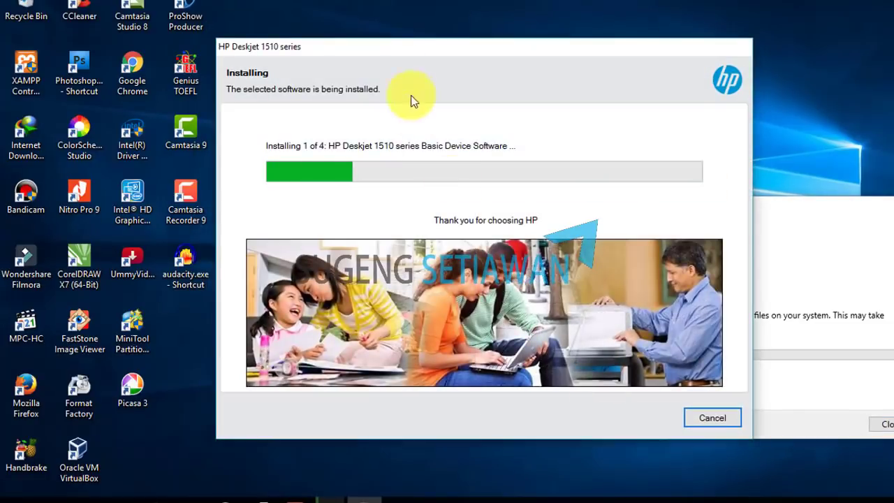
drag(407, 48, 398, 18)
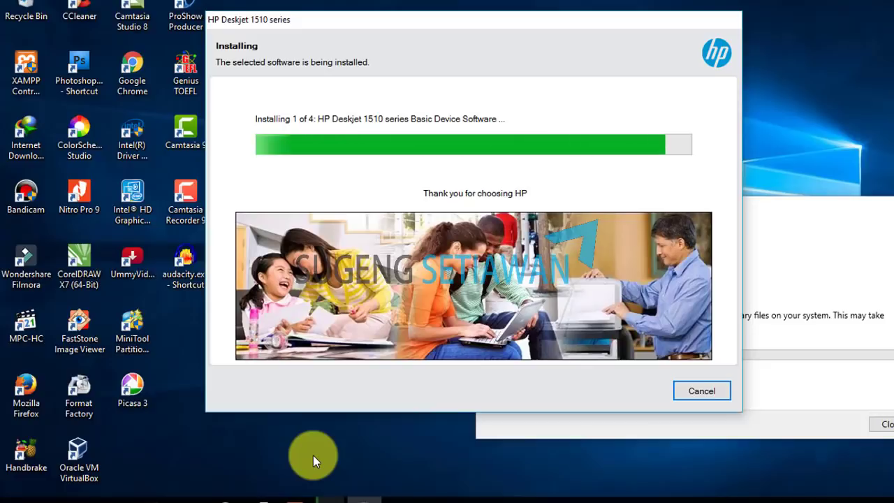
click(295, 497)
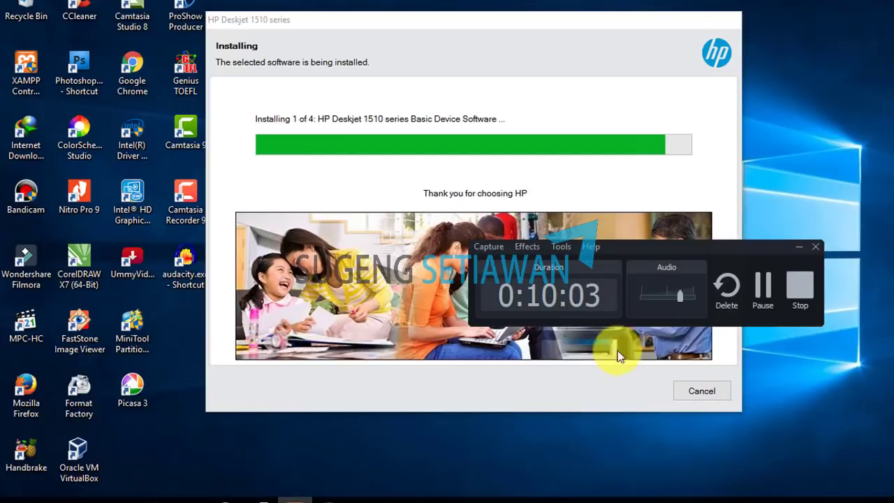
click(763, 286)
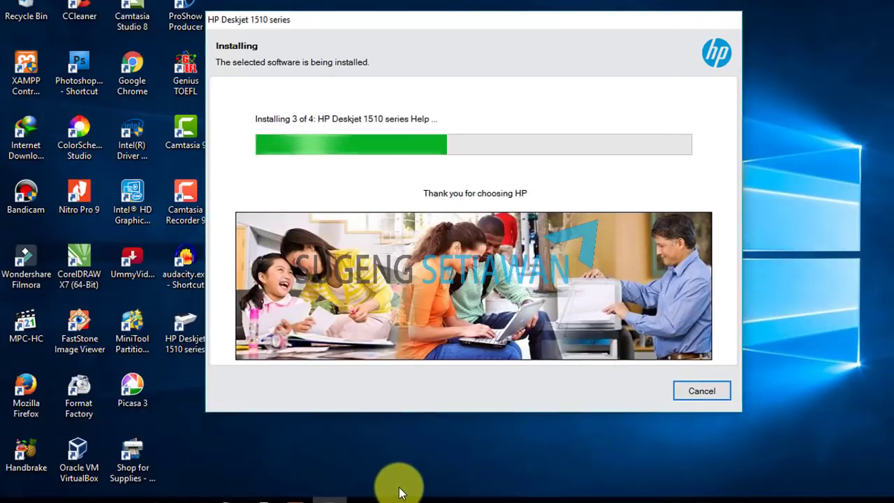
click(297, 497)
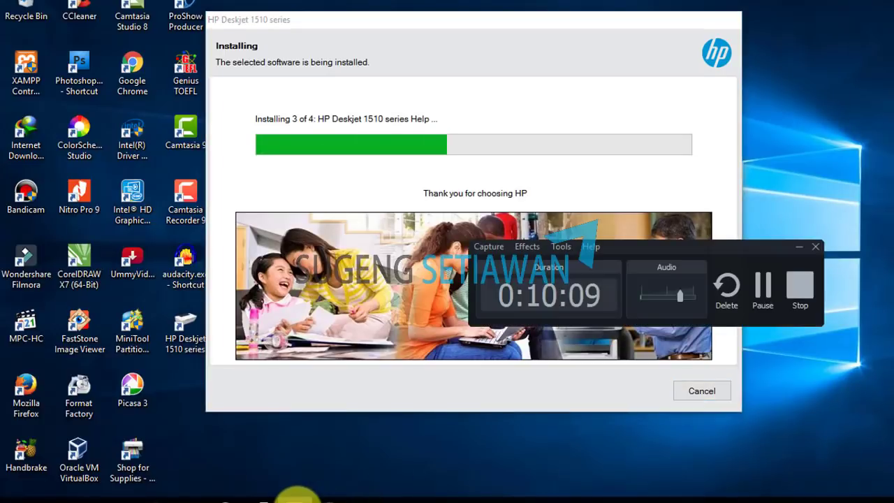
click(296, 498)
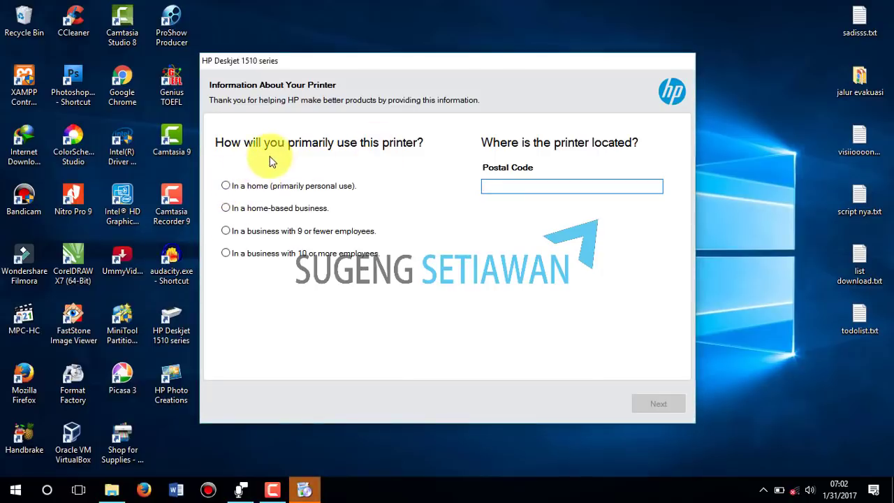
Set the printer's primary use to a home (primarily personal use), fill in the postal code, and submit the information
click(229, 188)
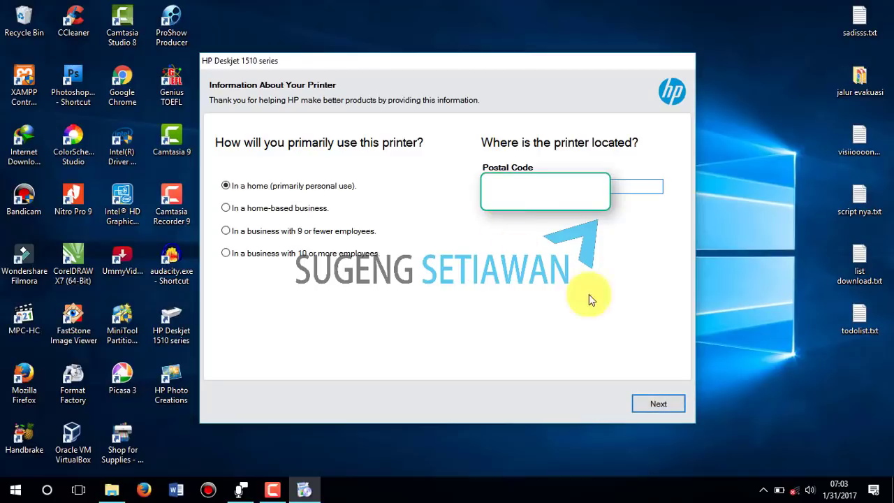
click(655, 399)
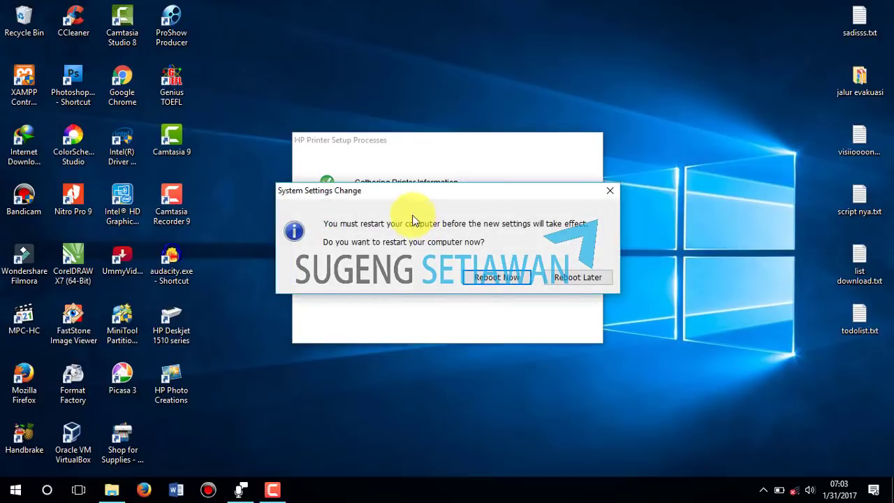
Move the System Settings Change dialog off the setup progress list and postpone the computer's restart
drag(423, 194, 419, 204)
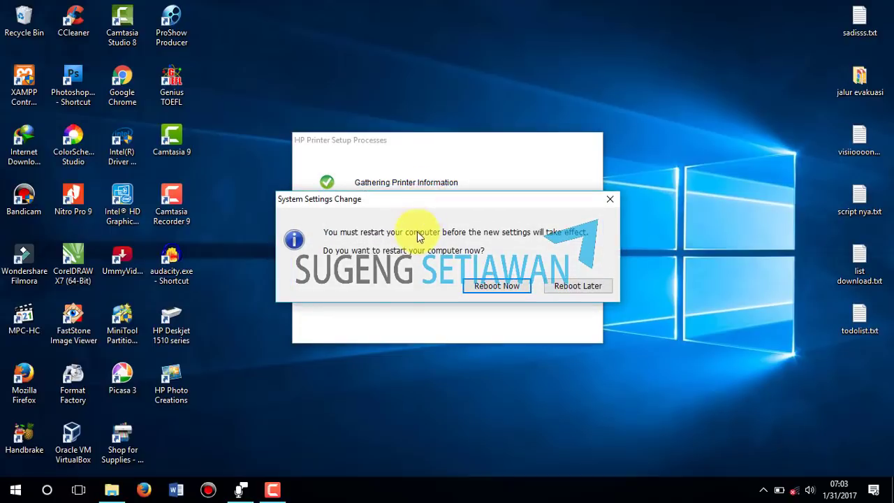
drag(485, 200, 451, 278)
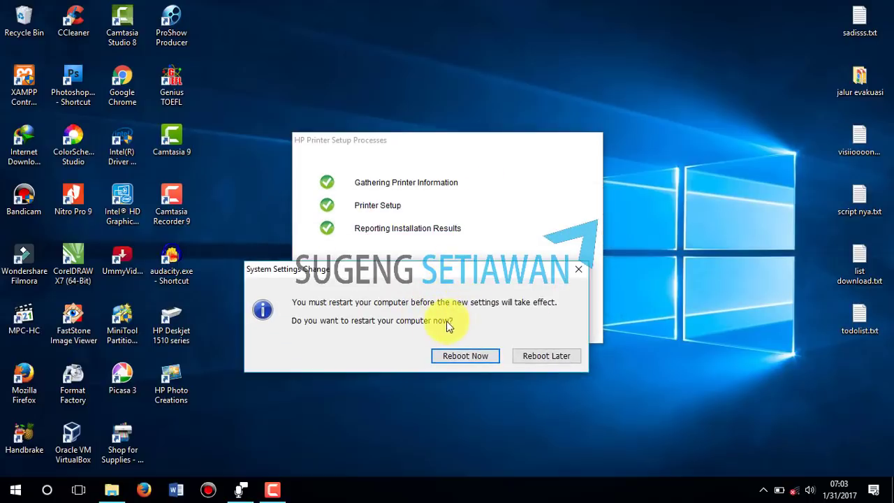
click(532, 355)
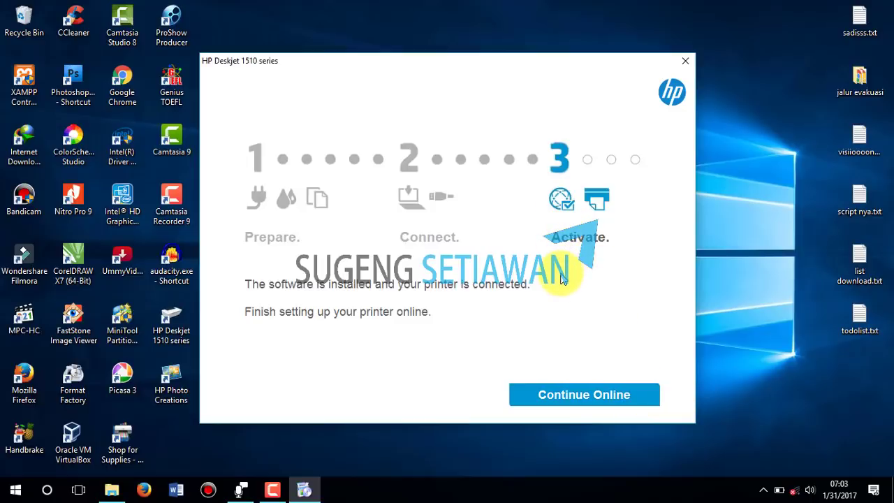
Close the HP Deskjet 1510 series installer and skip the online activation
click(687, 64)
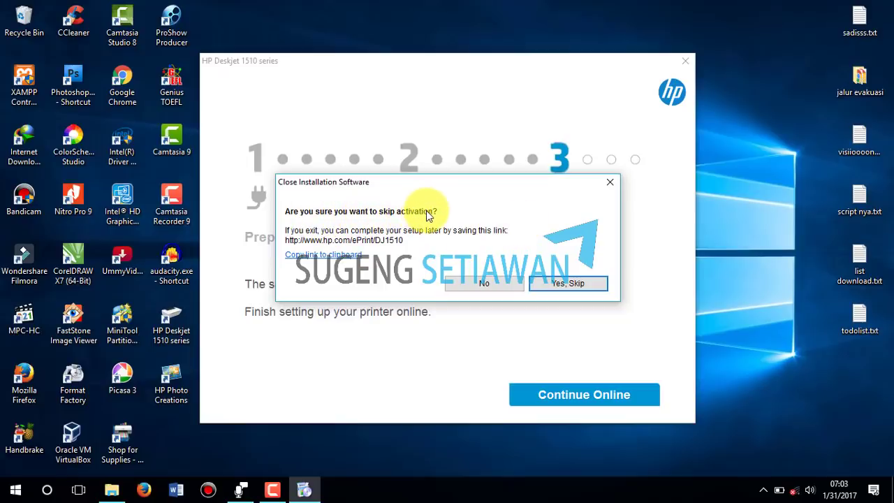
click(583, 288)
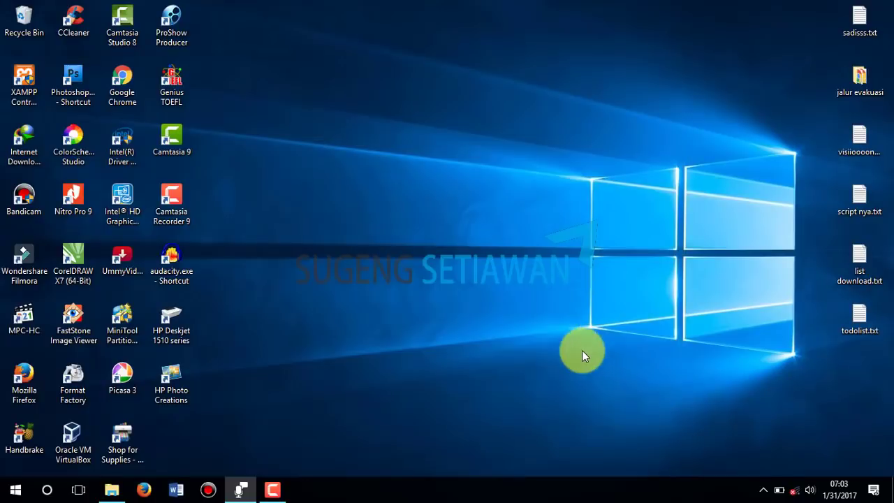
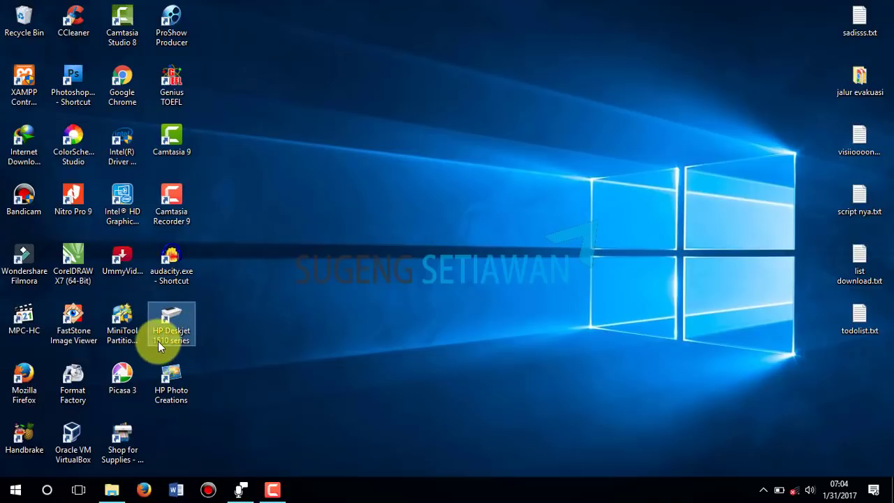
Review the device services and device reports in the HP Deskjet 1510 series maintenance toolbox, and close it along with HP Printer Assistant
double_click(176, 341)
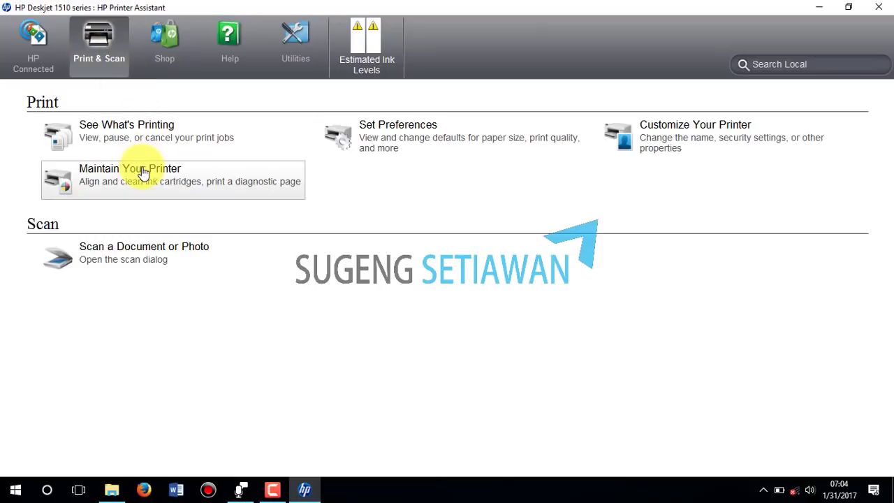
click(151, 192)
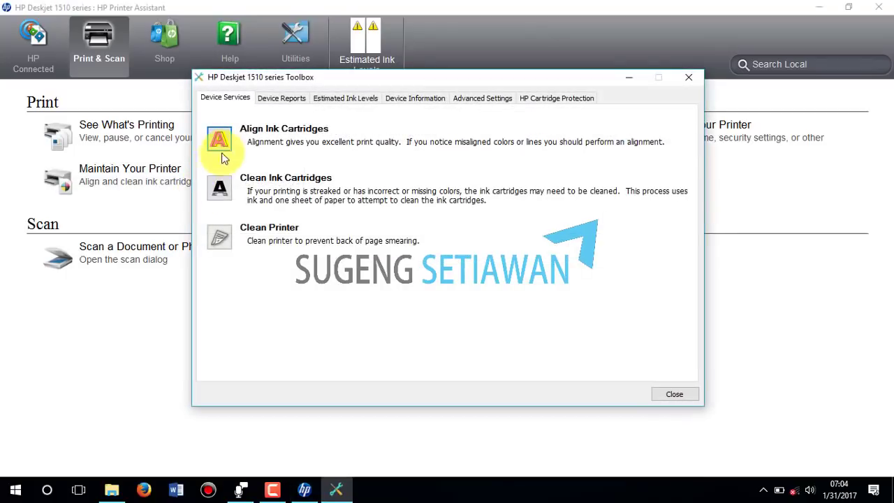
drag(315, 79, 325, 48)
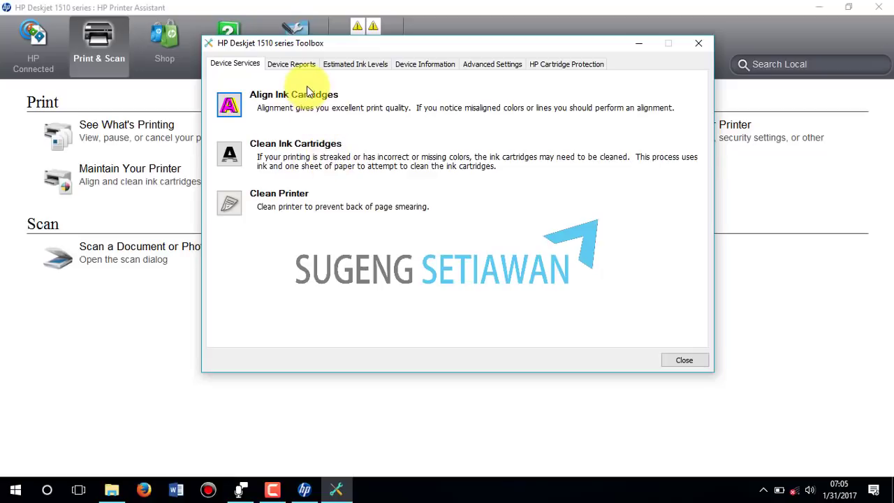
click(291, 63)
click(363, 64)
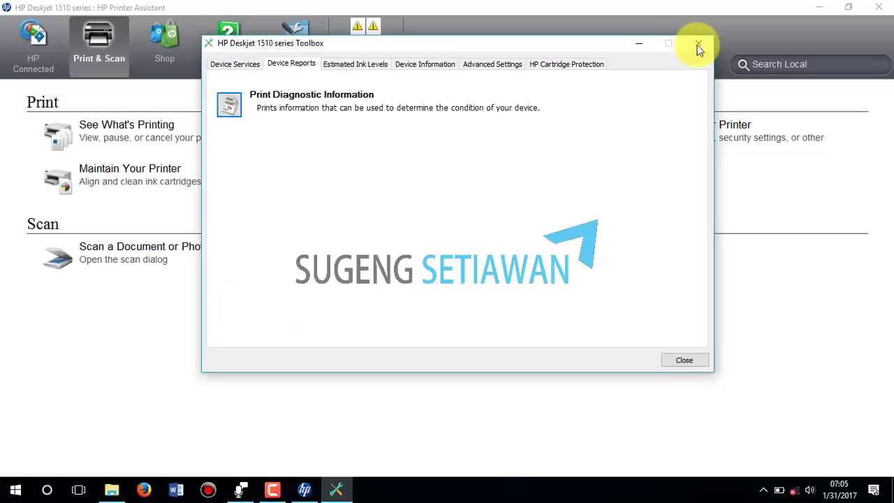
click(698, 43)
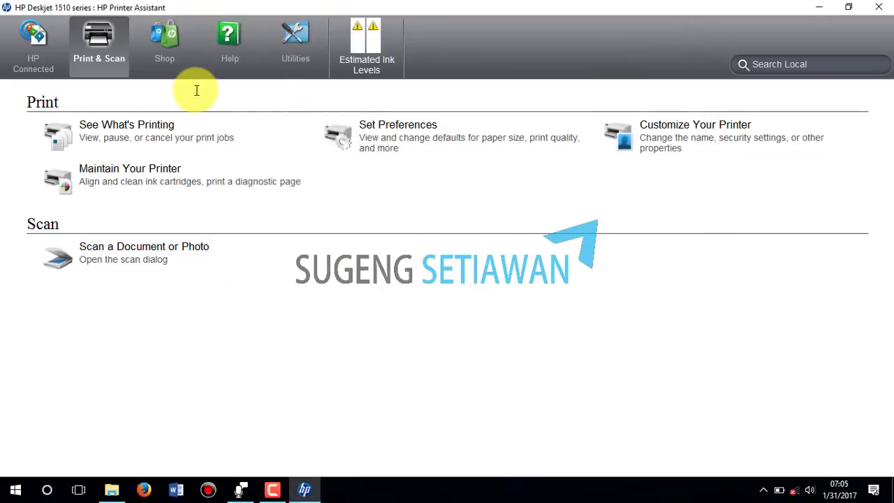
click(878, 7)
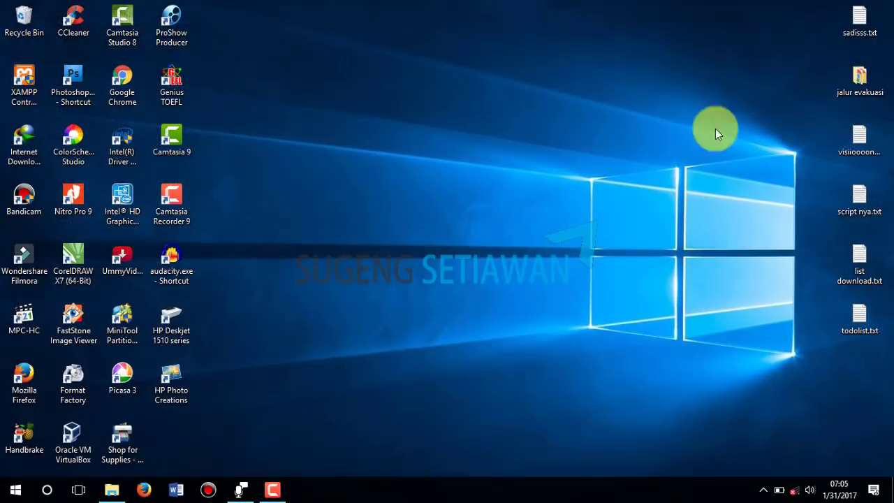
Launch HP Photo Creations and choose to leave a desktop icon for downloading and installing it later
double_click(176, 399)
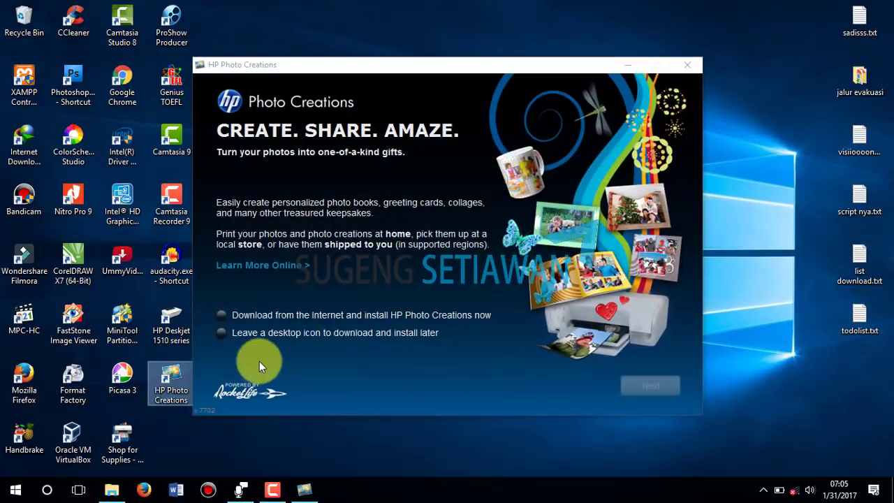
click(280, 341)
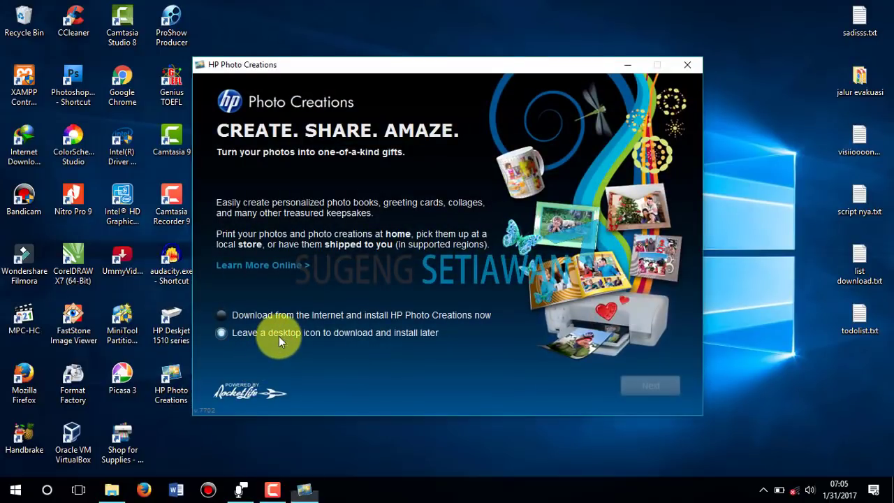
click(632, 388)
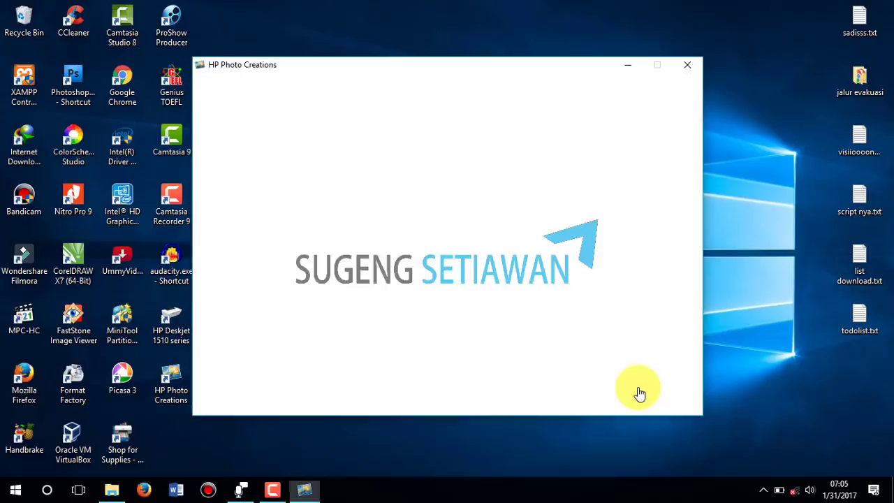